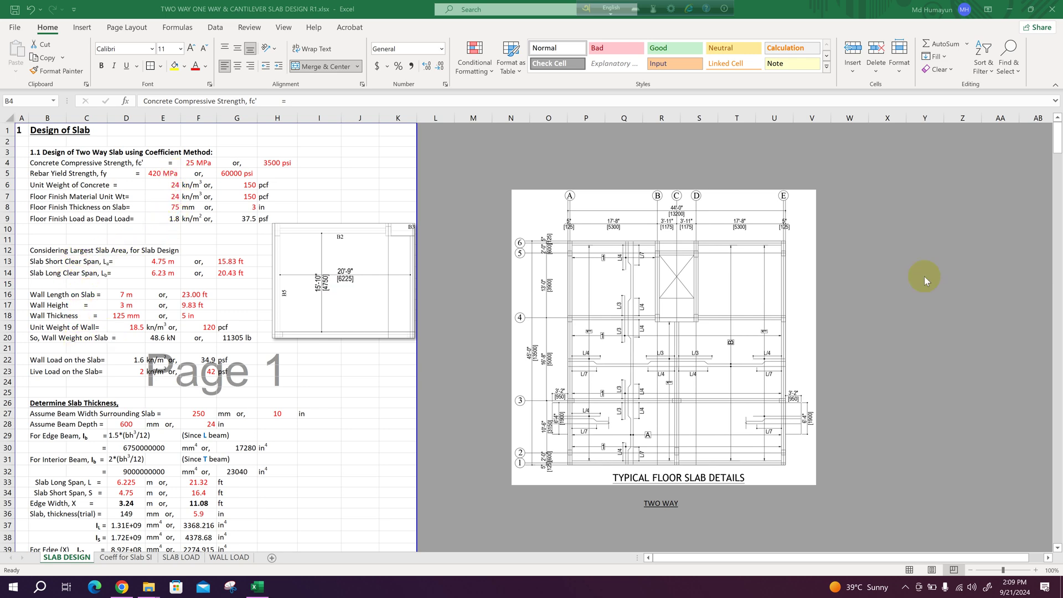
- Scroll down to the slab thickness, the 11.65 kN/m² factored load and the case 4 moment coefficients
scroll(1058, 147, "down", 5)
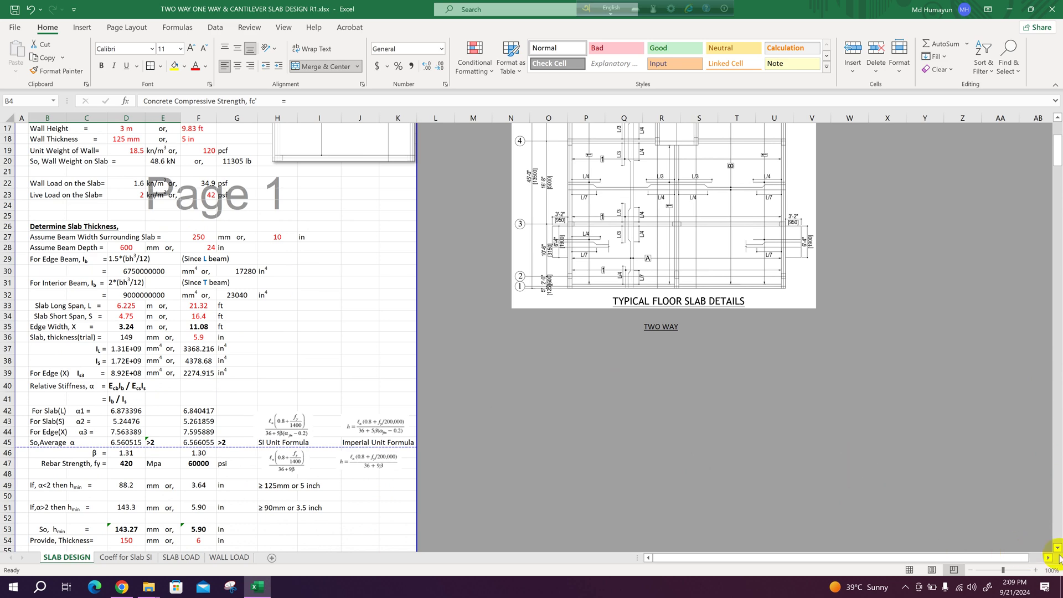
scroll(1058, 548, "down", 9)
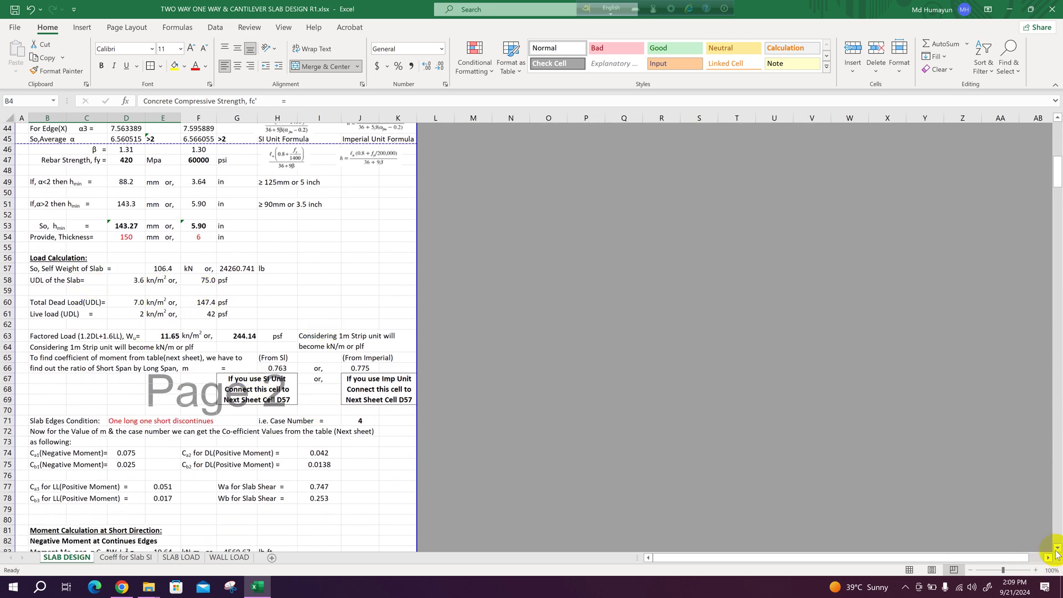
scroll(1057, 548, "down", 5)
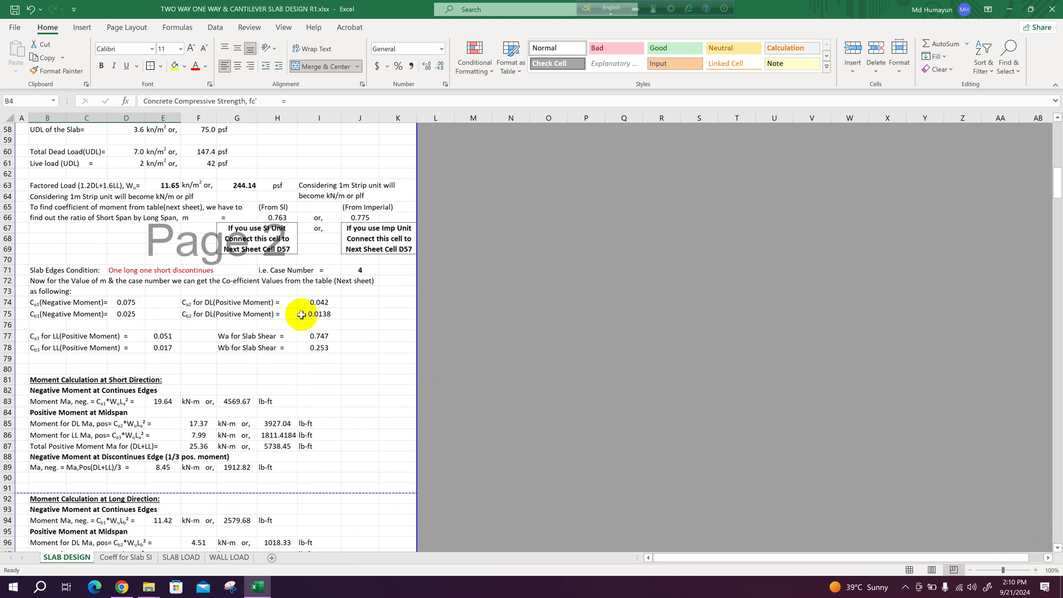
left_click(149, 272)
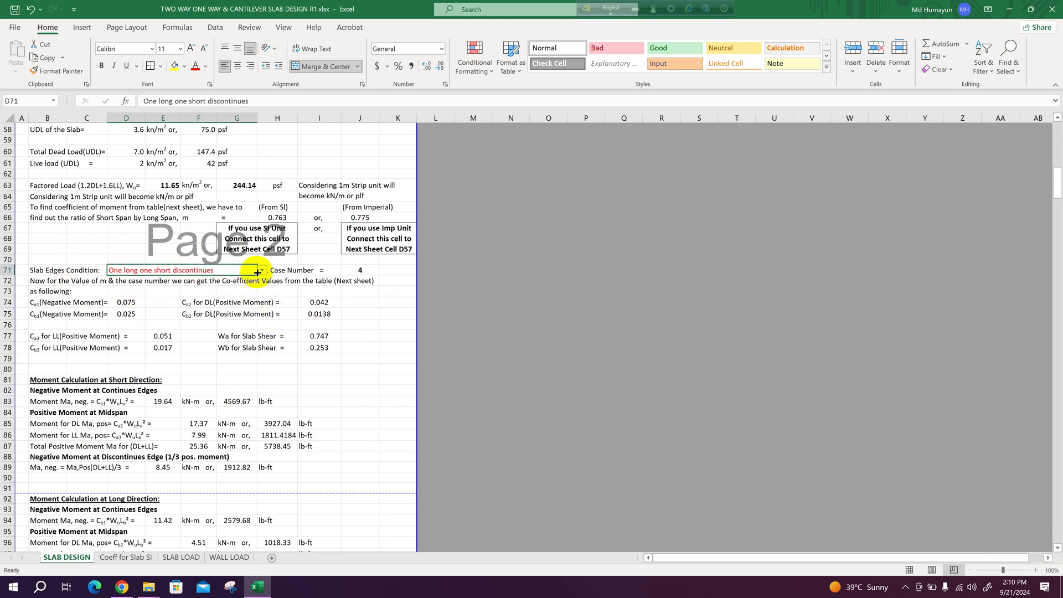
left_click(262, 270)
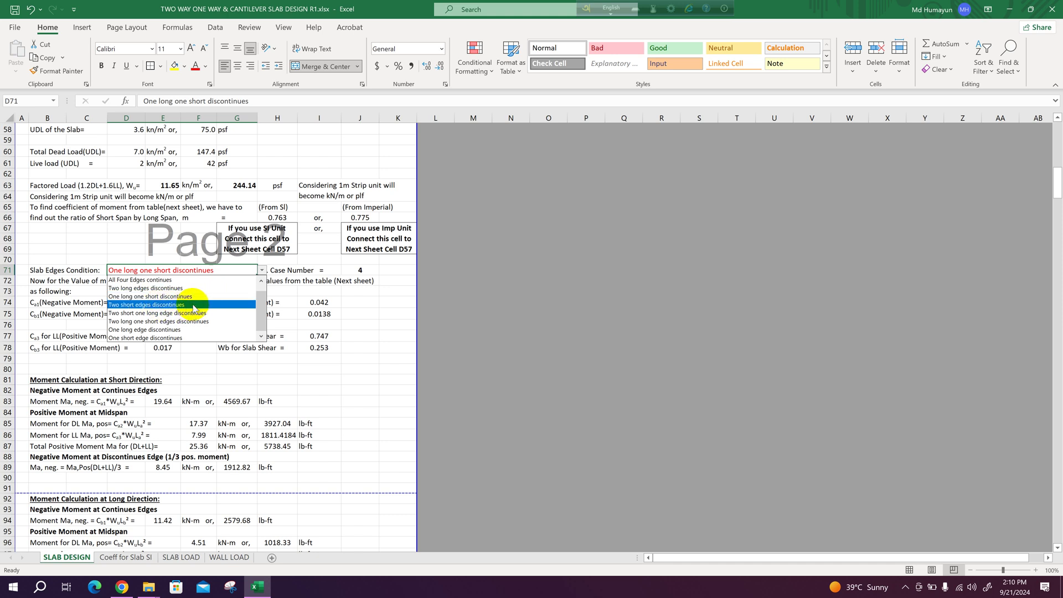
left_click(183, 269)
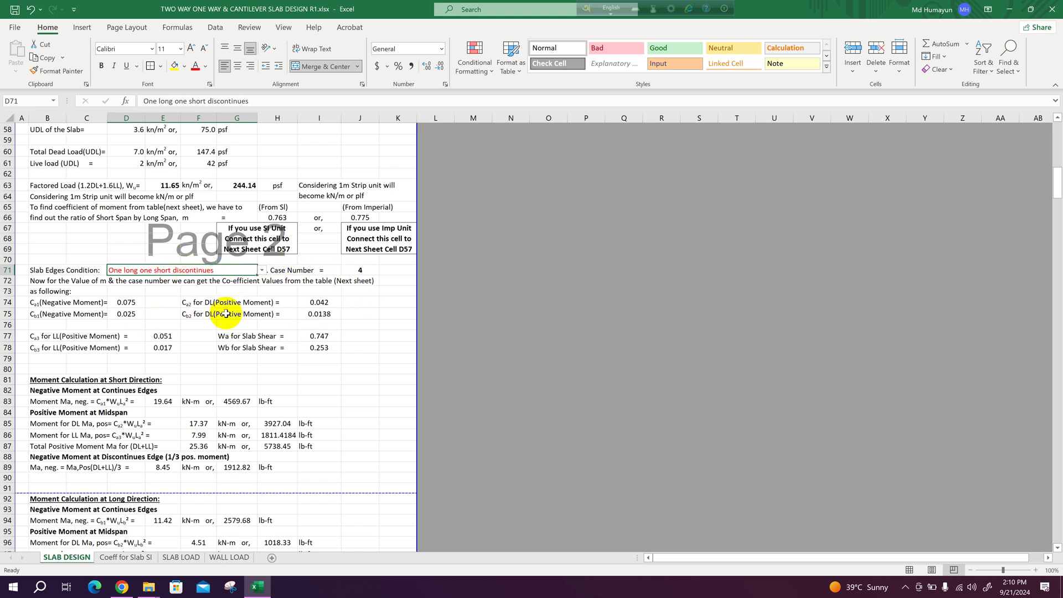
left_click(306, 271)
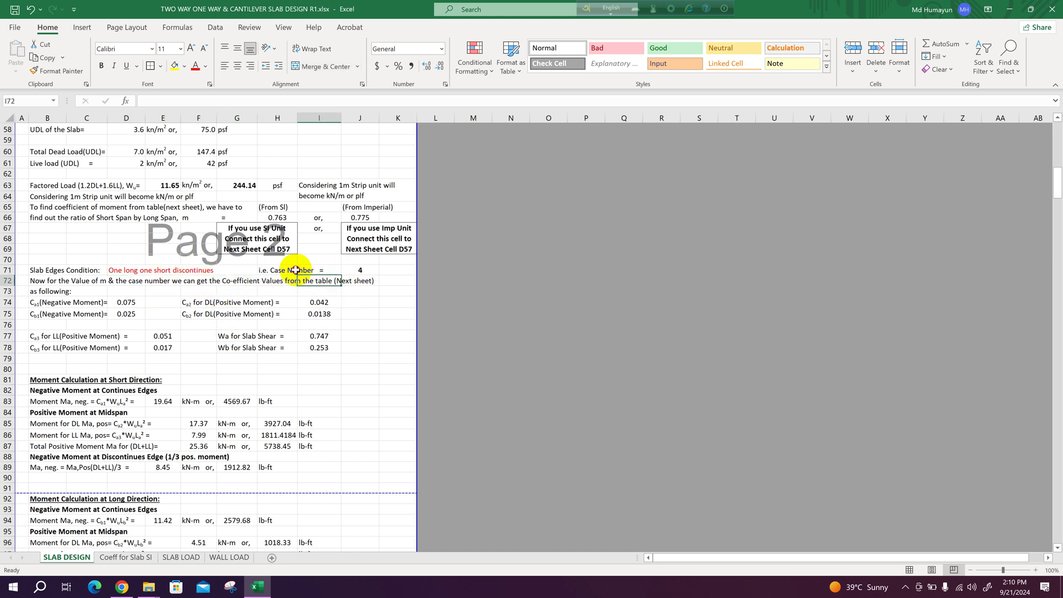
left_click(360, 269)
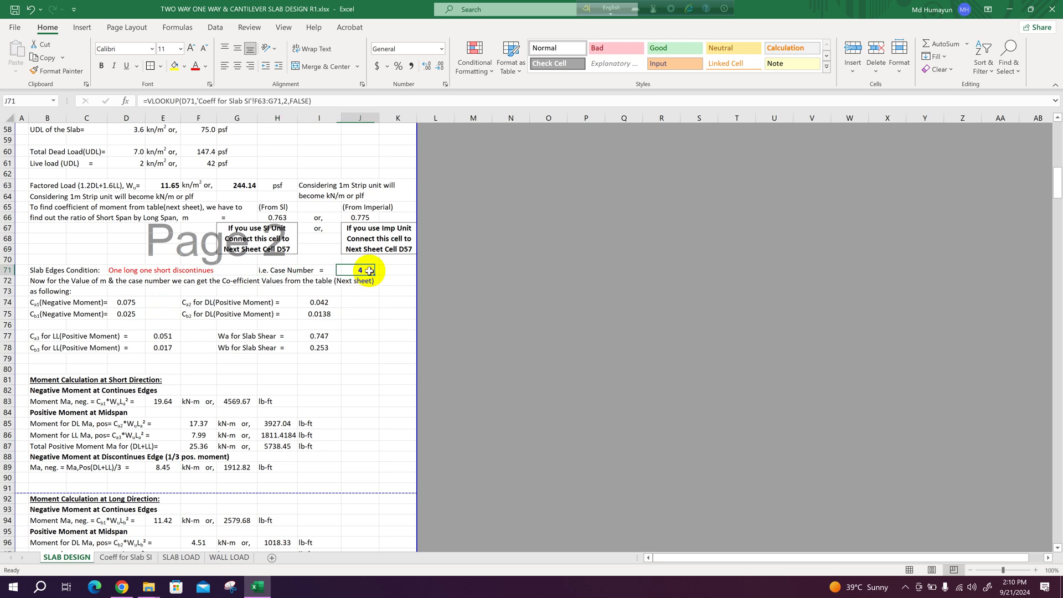
left_click(117, 558)
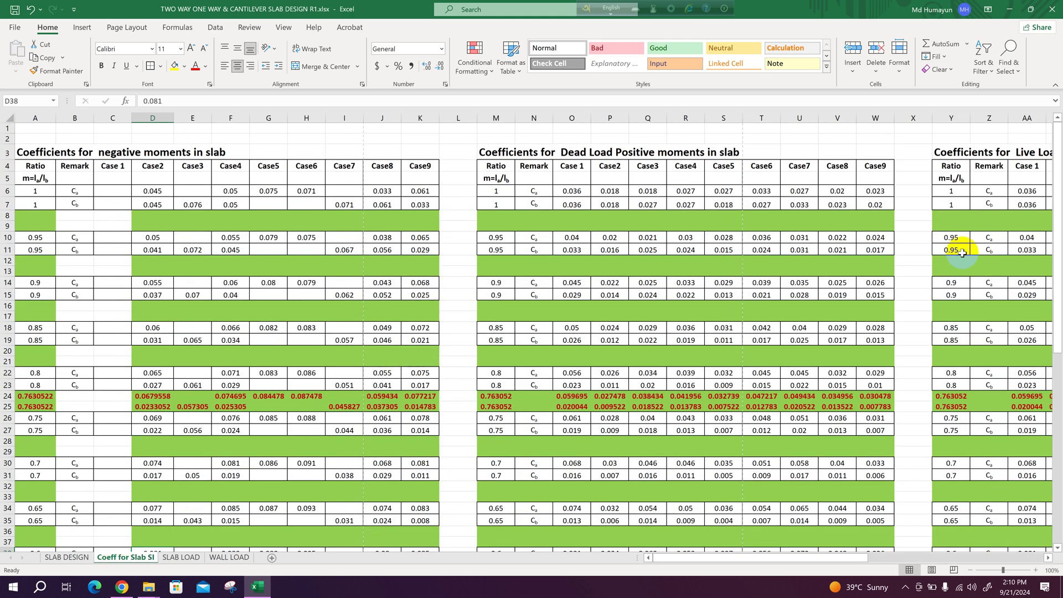
left_click_drag(1057, 206, 1056, 304)
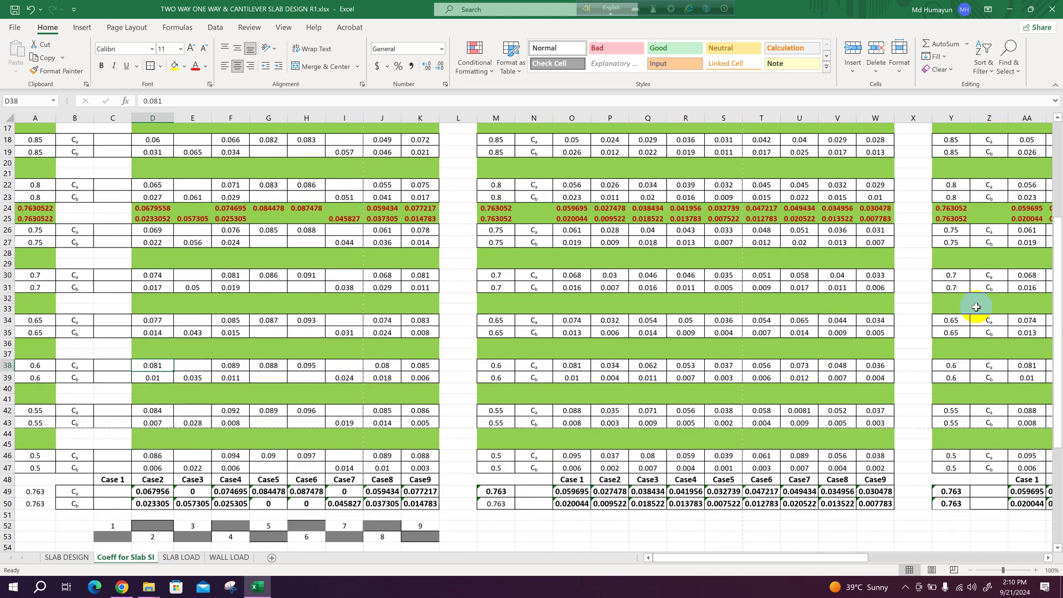
left_click_drag(1057, 252, 1058, 261)
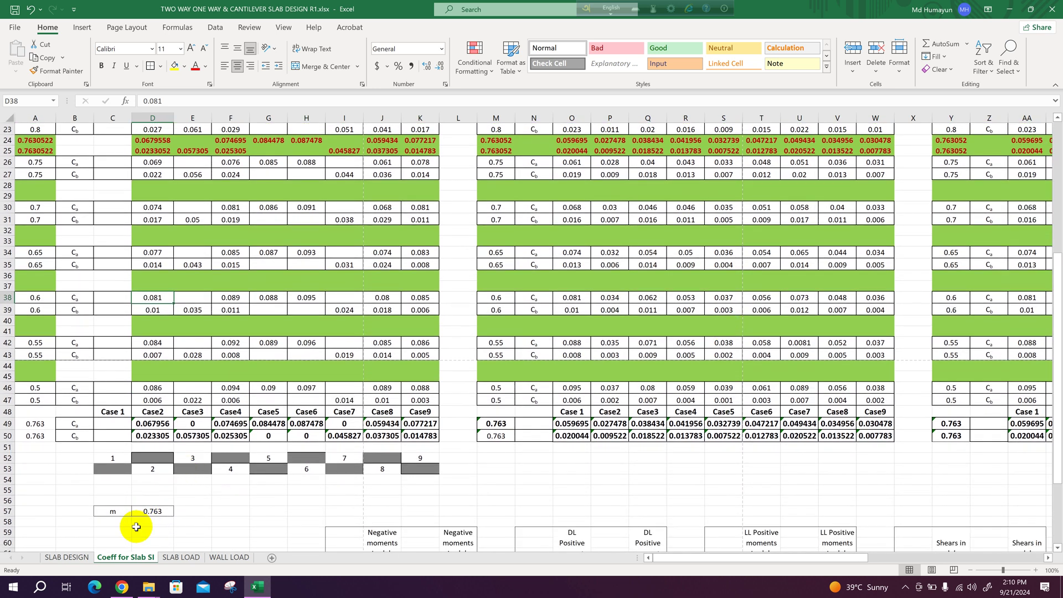
left_click(67, 557)
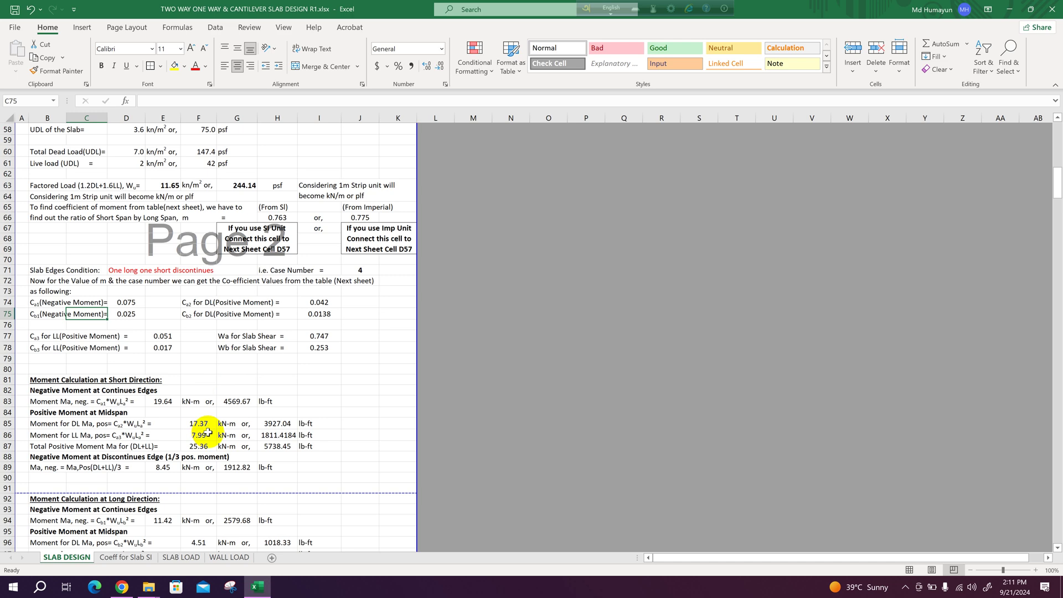
- Inspect the VLOOKUP behind the 0.0138 coefficient in I75, then move past the shear checks to row 244
left_click(310, 315)
scroll(302, 313, "down", 2)
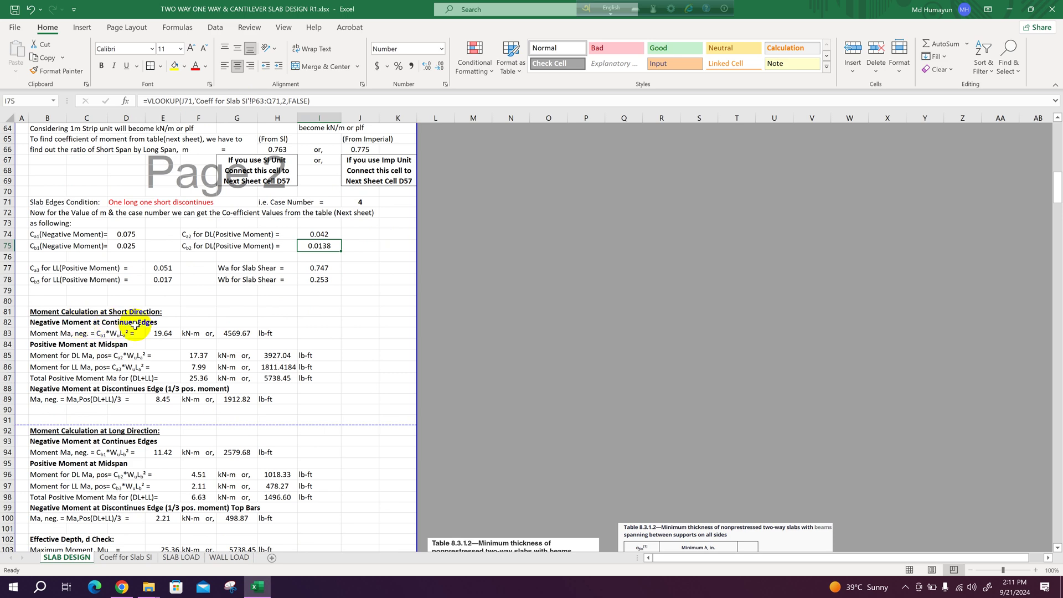
scroll(280, 376, "down", 3)
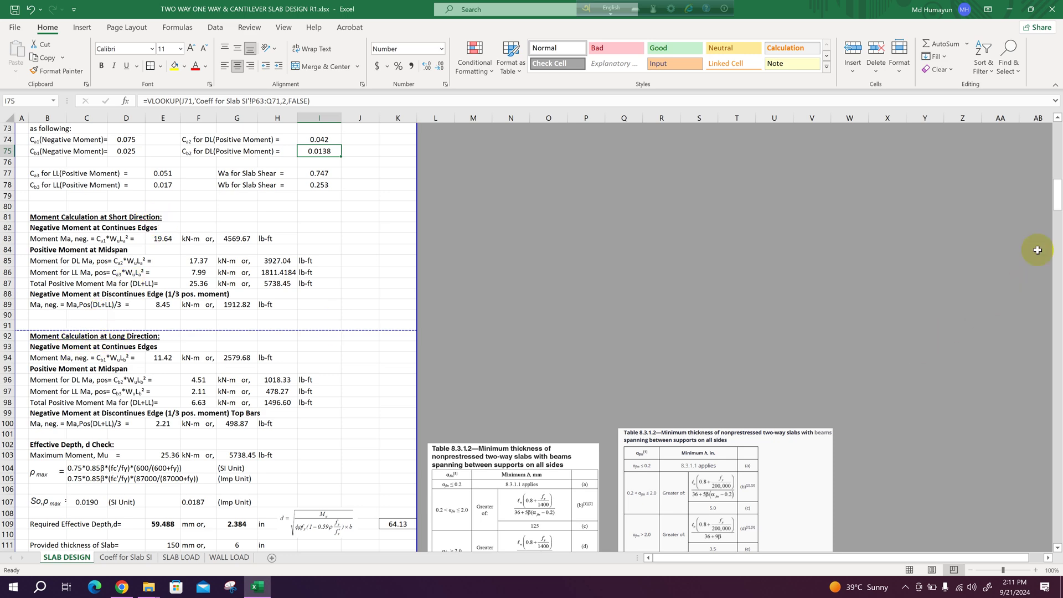
left_click_drag(1058, 209, 1058, 231)
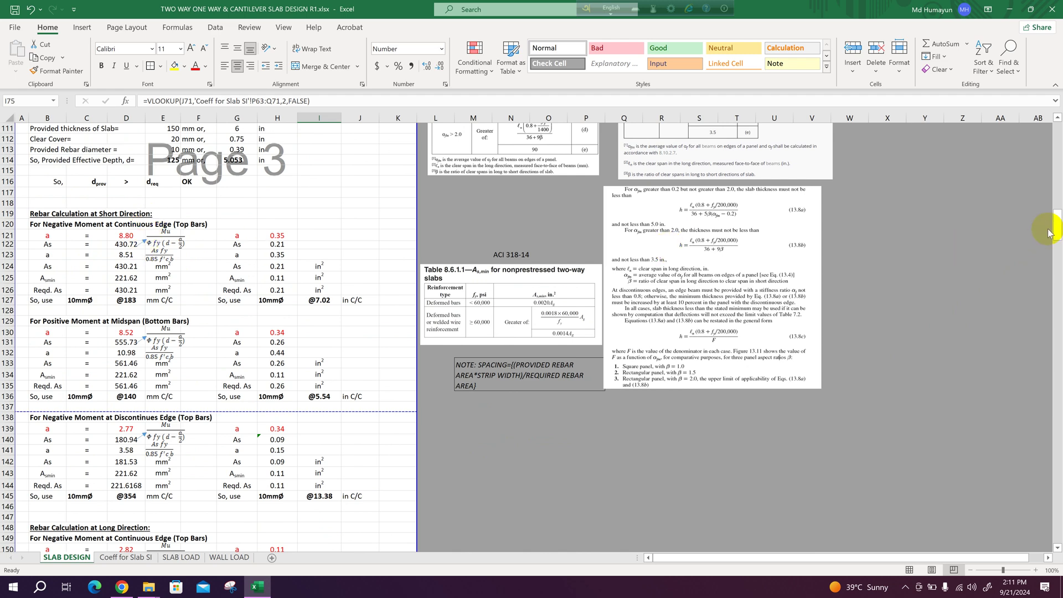
left_click_drag(1057, 221, 1058, 272)
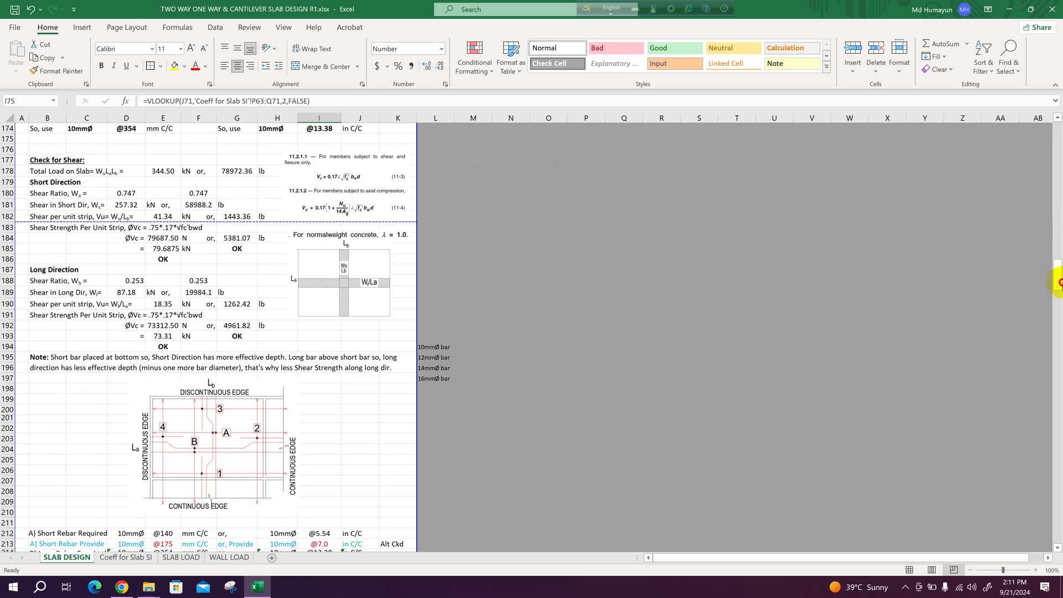
scroll(1058, 282, "down", 4)
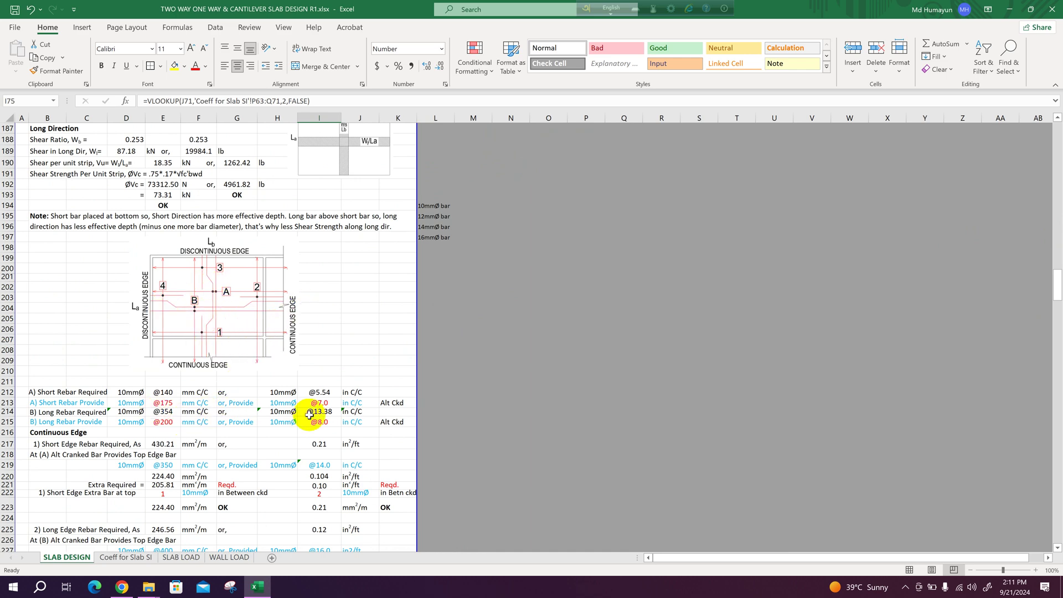
left_click_drag(1055, 292, 1058, 313)
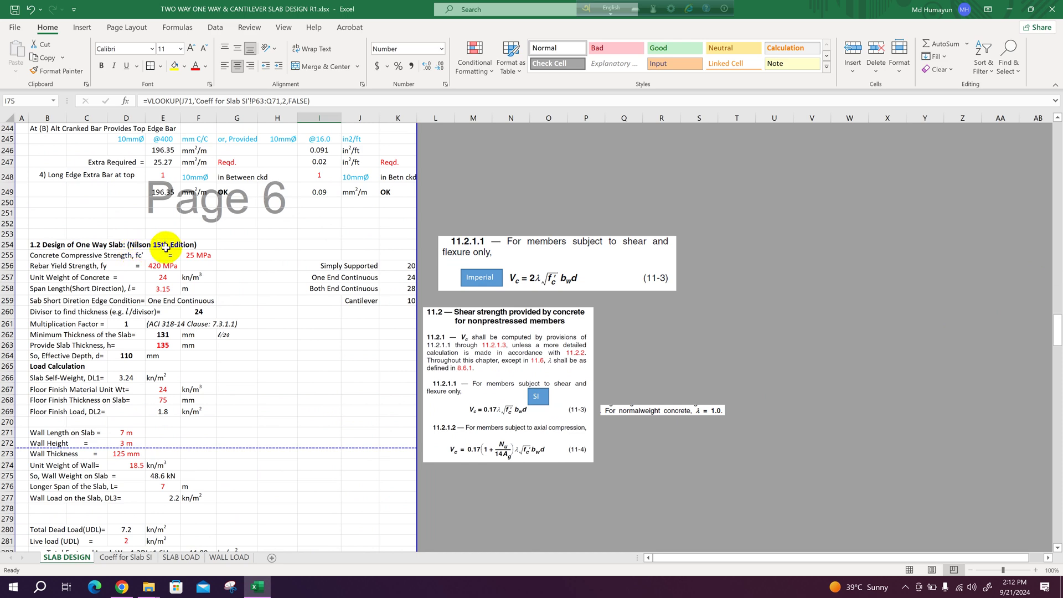
- Scroll down to the cantilever slab section near row 464 showing its flexure and temperature steel
left_click_drag(1057, 332, 1056, 410)
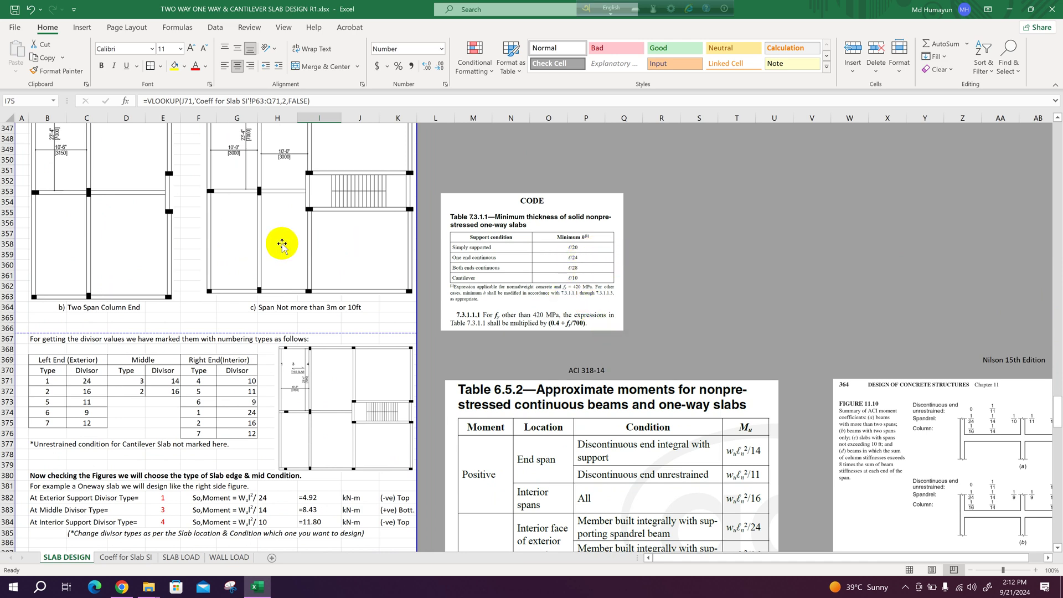
left_click_drag(1055, 406, 1058, 455)
left_click(1058, 548)
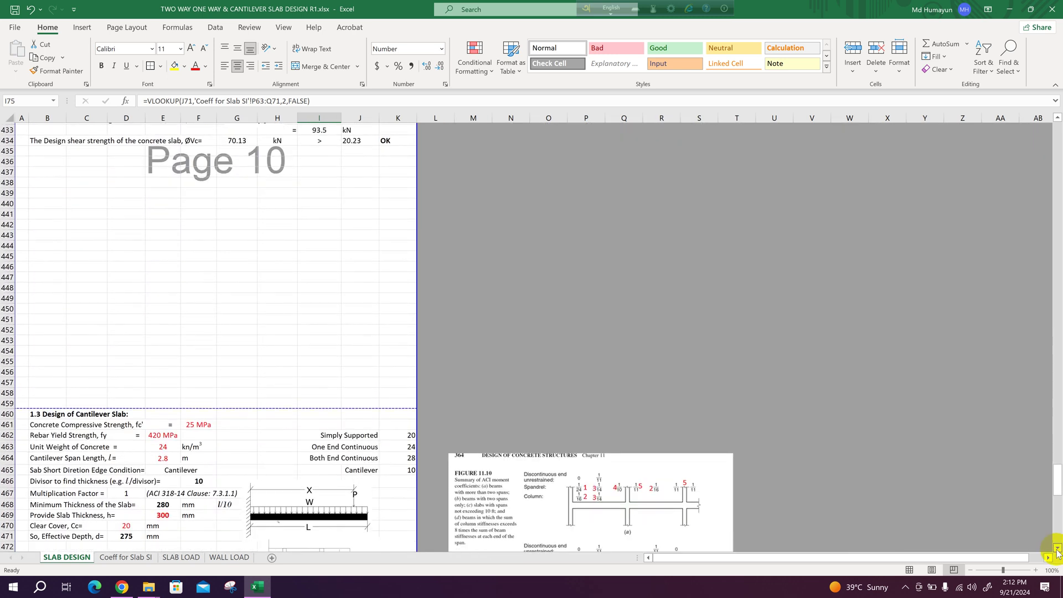
left_click_drag(1058, 548, 1058, 553)
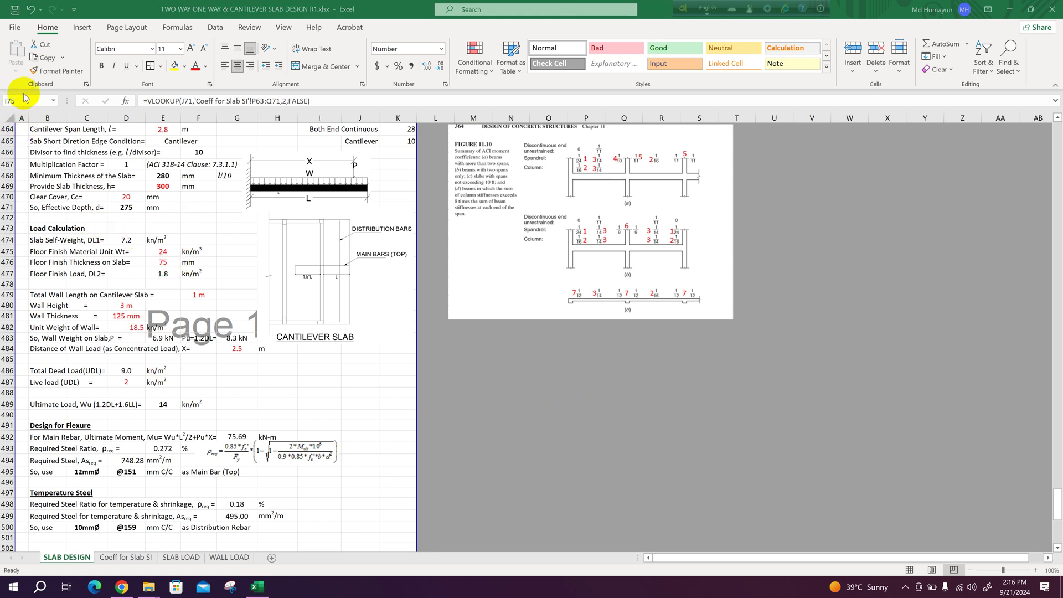
left_click(14, 27)
- Print the workbook to Adobe PDF, overwriting TWO WAY ONE WAY & CANTILEVER SLAB DESIGN R1.pdf
left_click(29, 251)
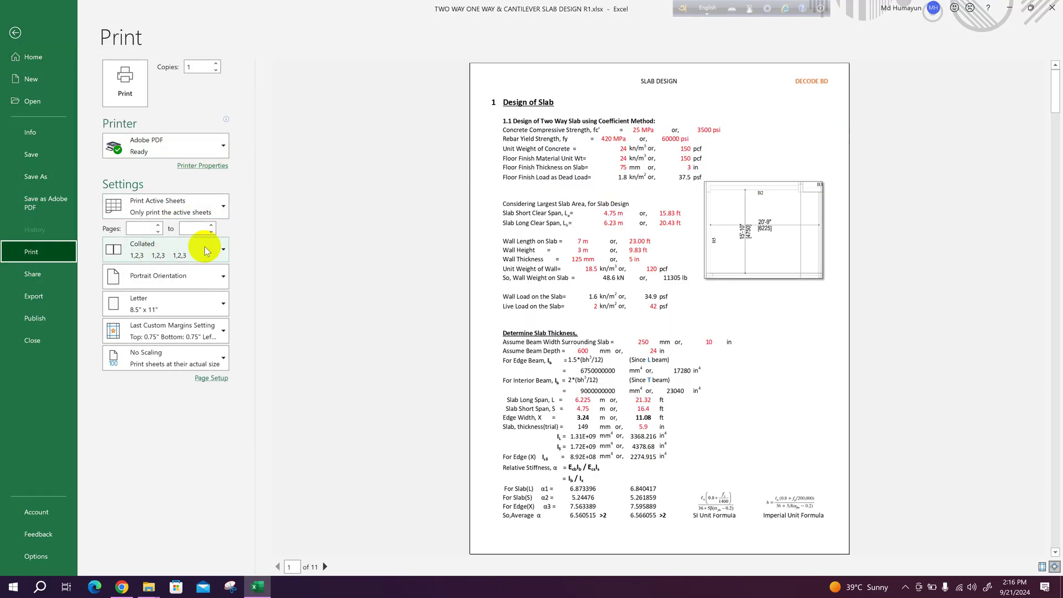
left_click(125, 83)
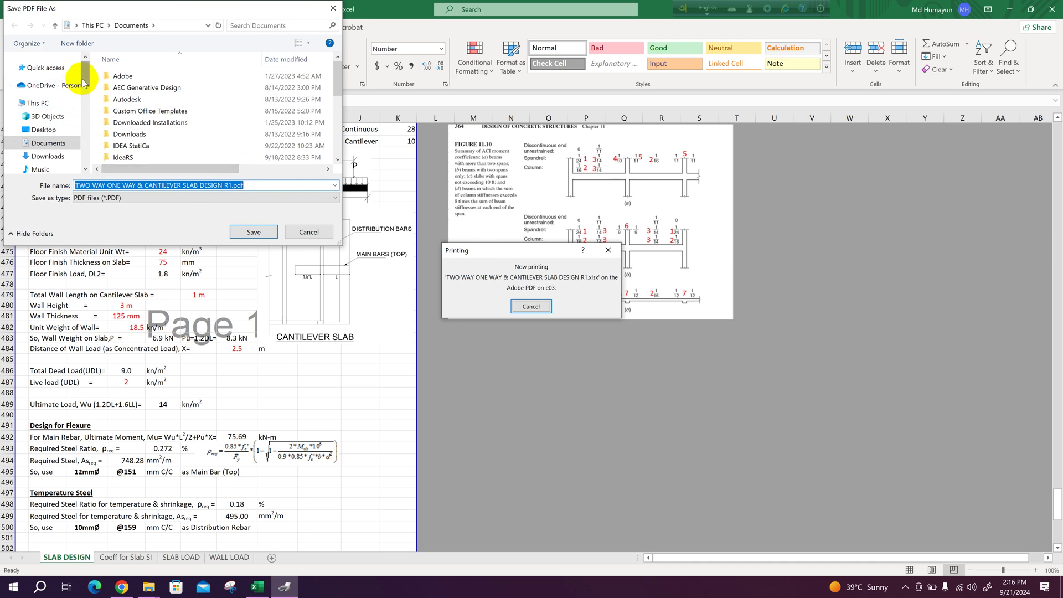
left_click(253, 232)
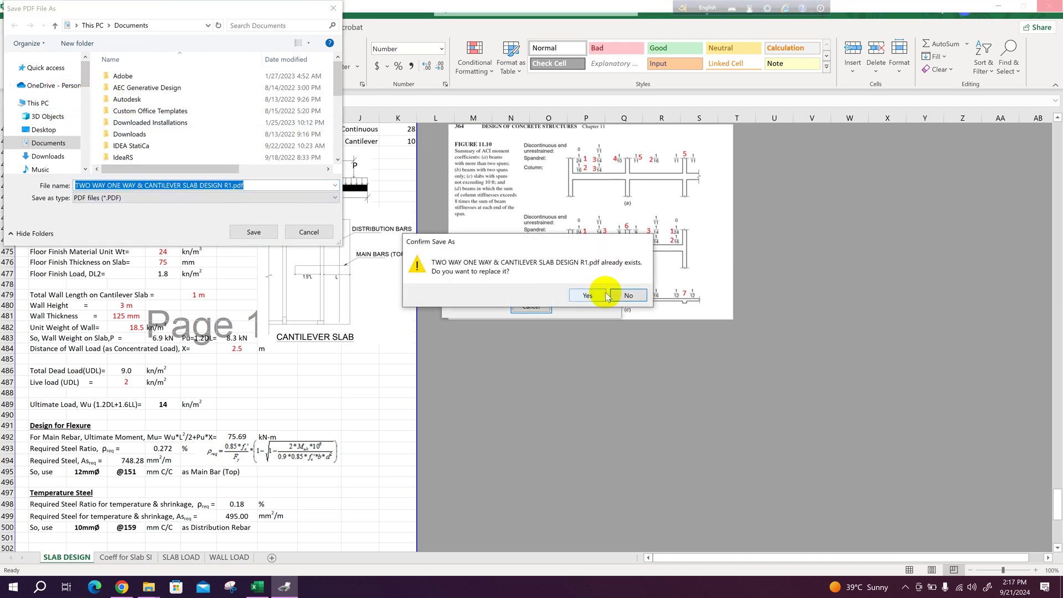
left_click(606, 293)
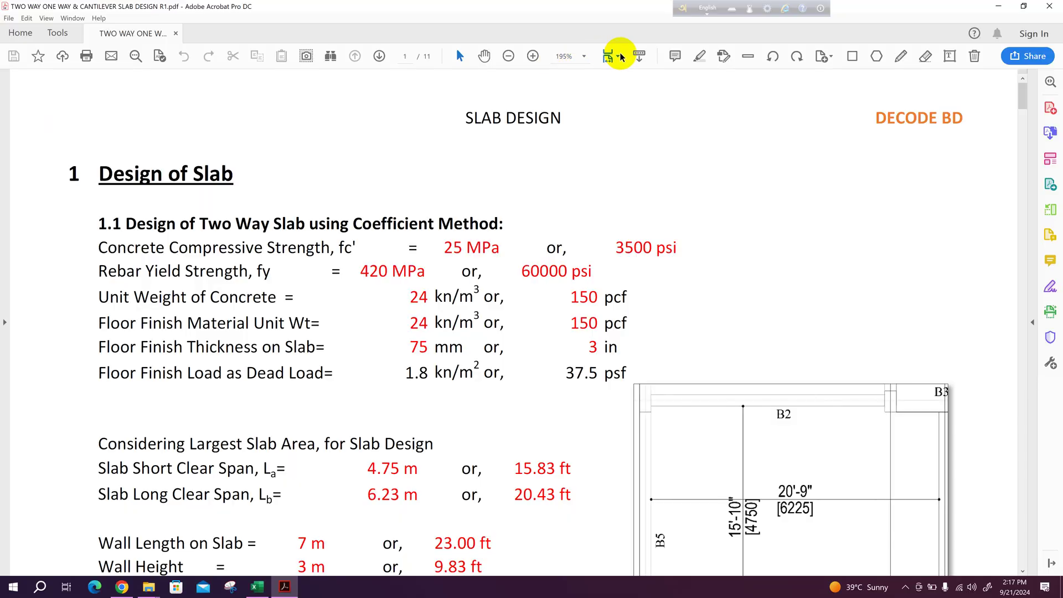
left_click(612, 54)
- Display the exported slab design PDF in Acrobat at Fit One Full Page
left_click(644, 90)
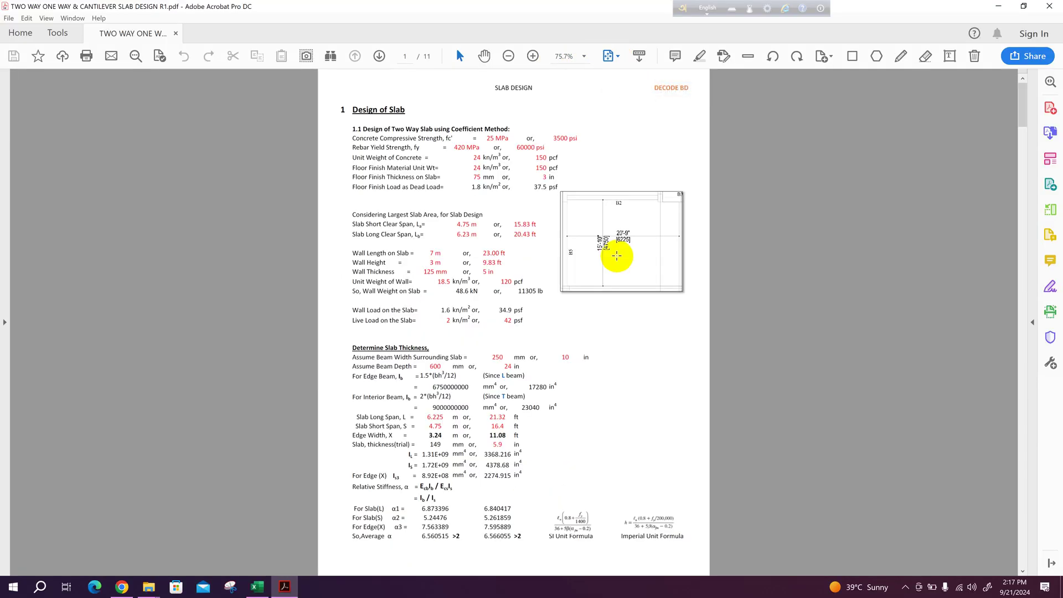